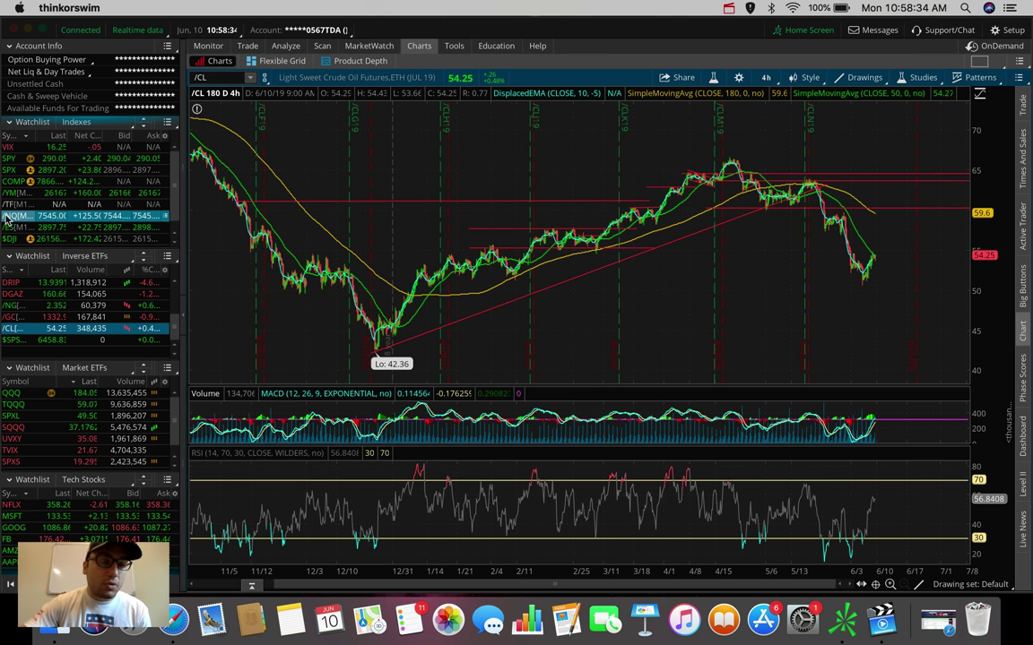
Review the S&P 500 and Dow, then chart E-mini Nasdaq 100 futures (/NQ)
click(9, 170)
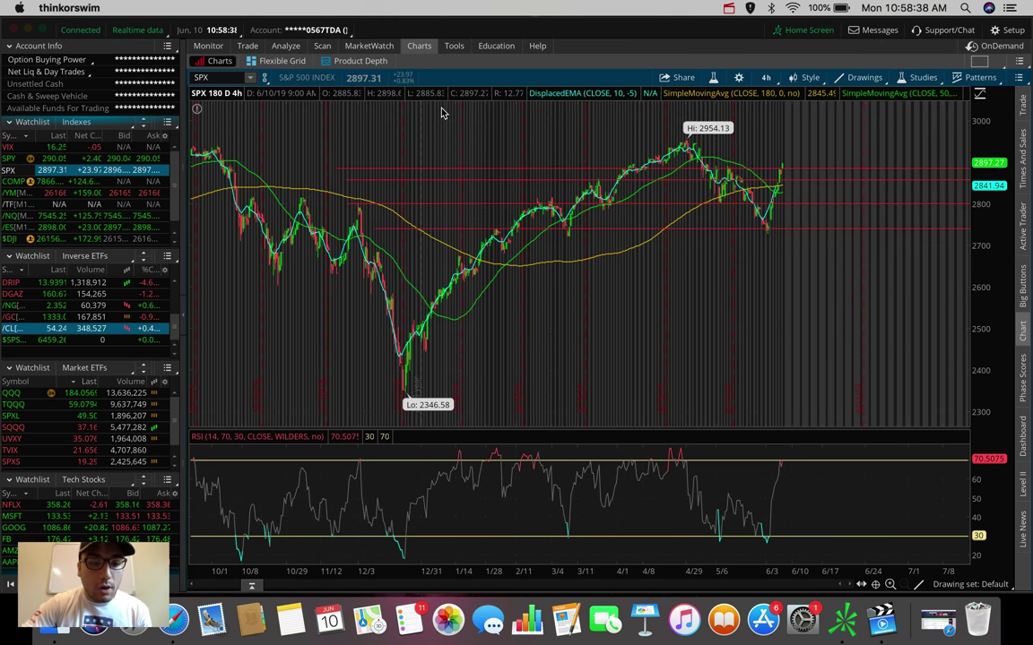
click(12, 239)
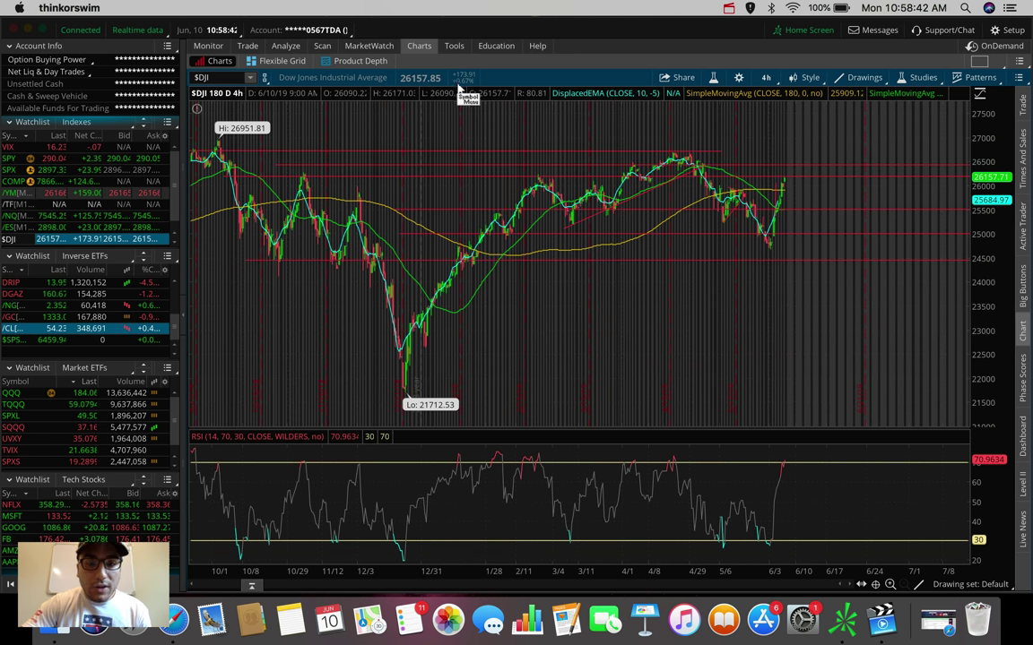
click(11, 216)
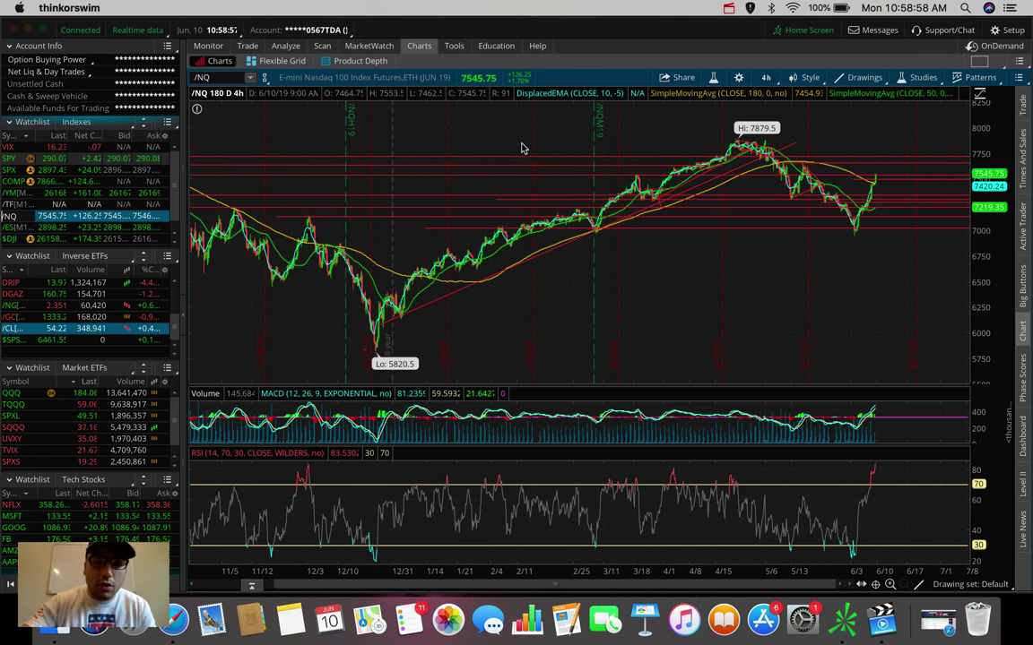
click(765, 79)
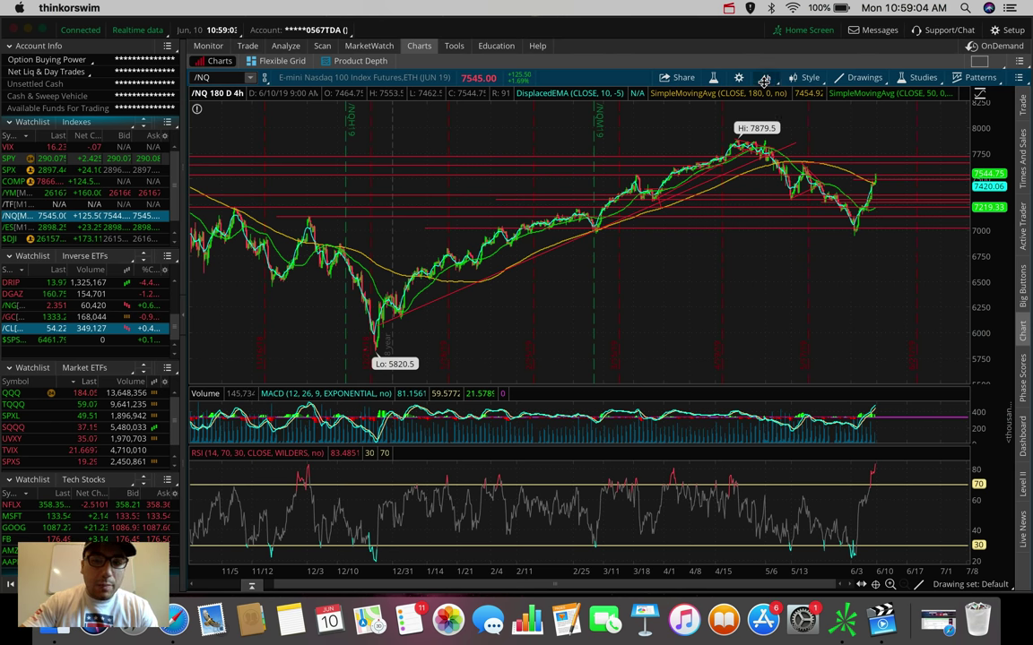
Set the /NQ chart to the 5 D : 5m time frame
click(736, 158)
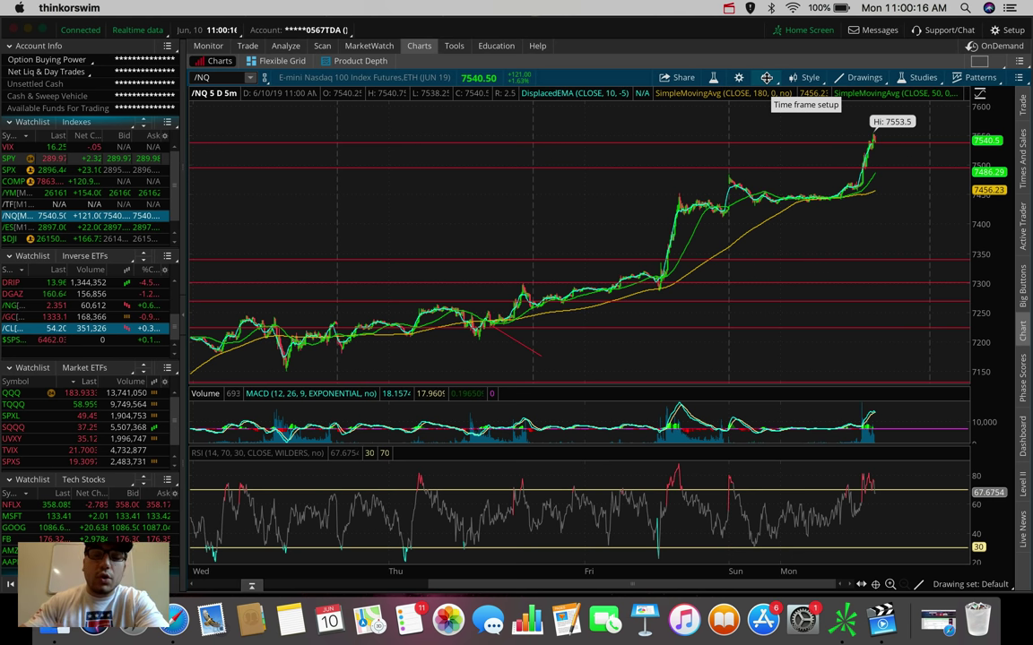
Change the /NQ chart time frame to 180 D : 4h
click(767, 77)
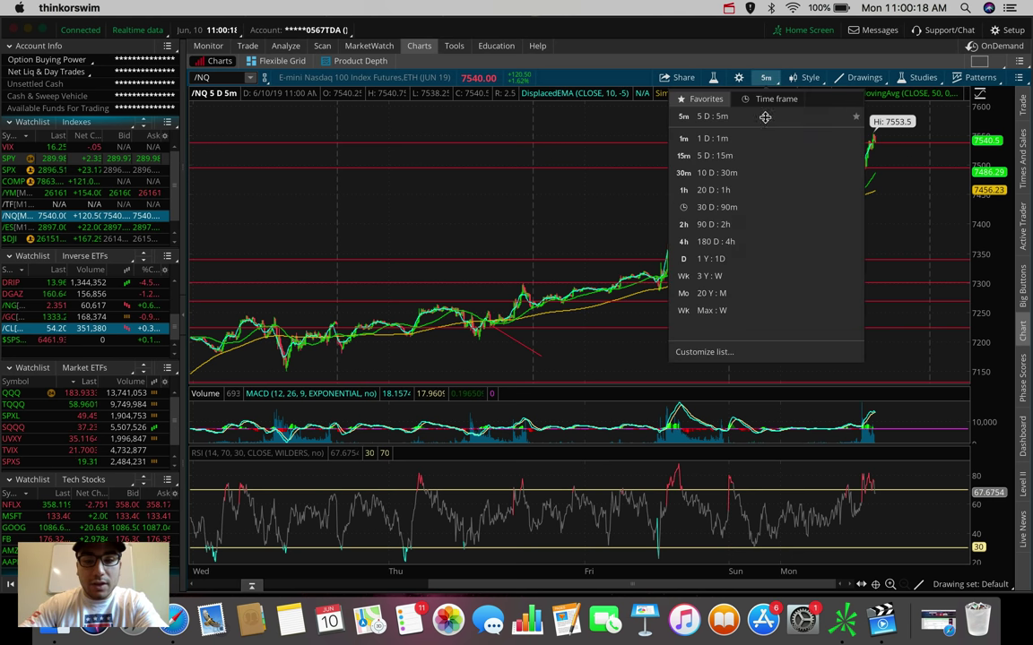
click(740, 242)
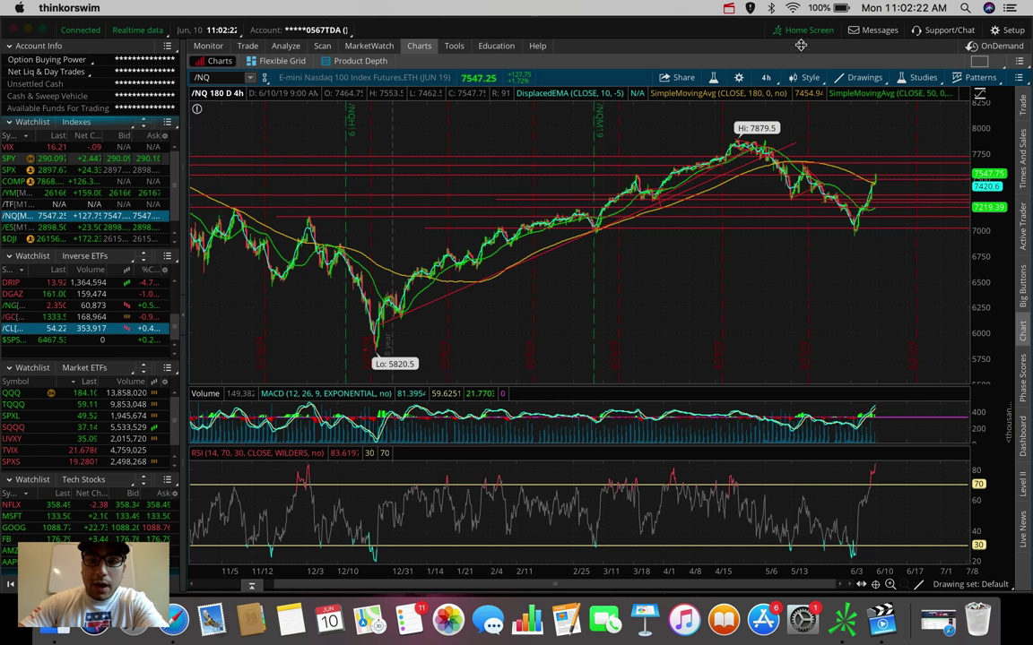
Switch the /NQ chart to 5 D : 5m, then to 10 D : 30m
click(769, 77)
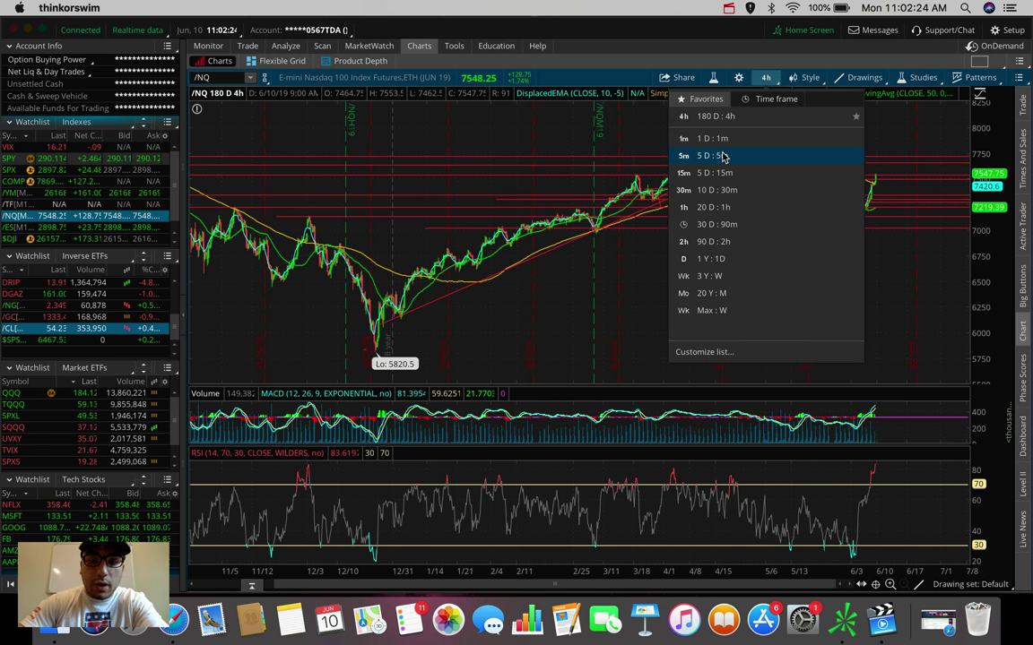
click(722, 154)
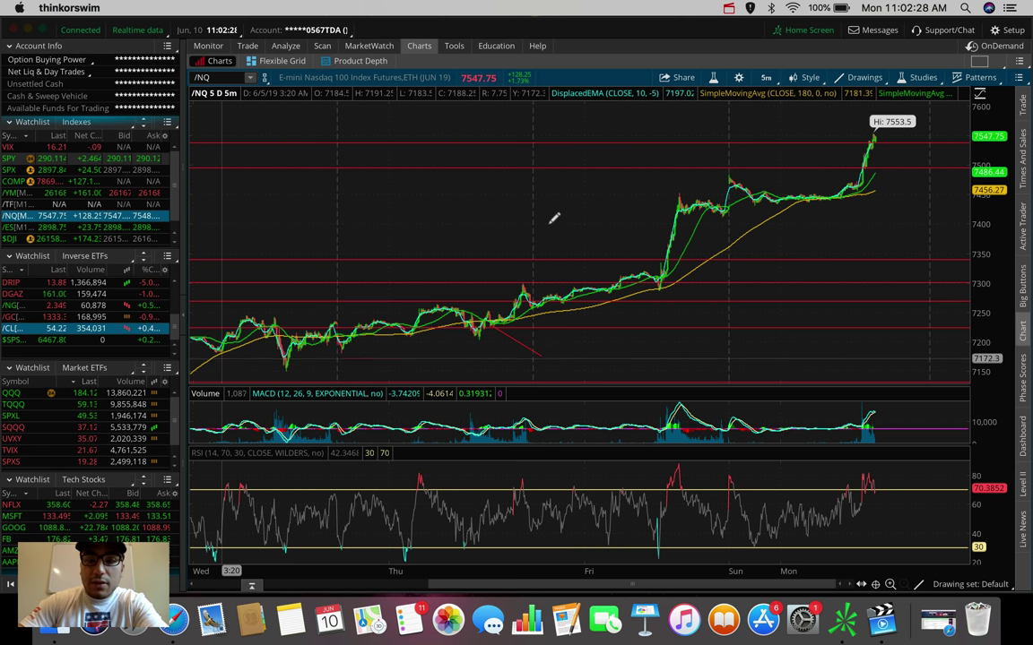
click(764, 79)
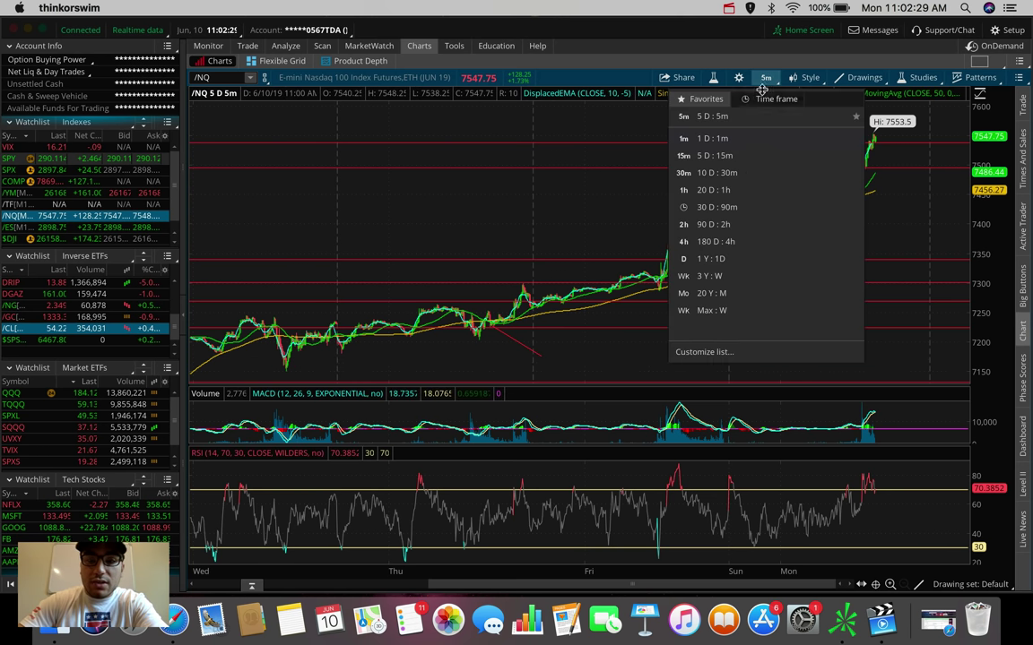
click(738, 171)
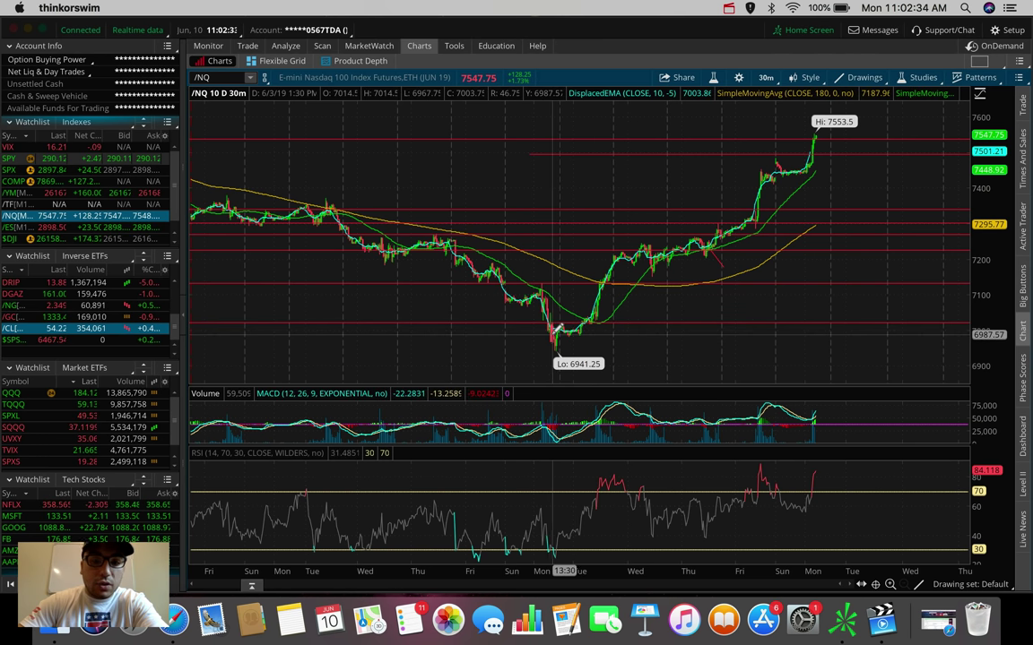
Measure the /NQ climb from the 6,941.25 low to 7,553.5
drag(565, 333, 531, 131)
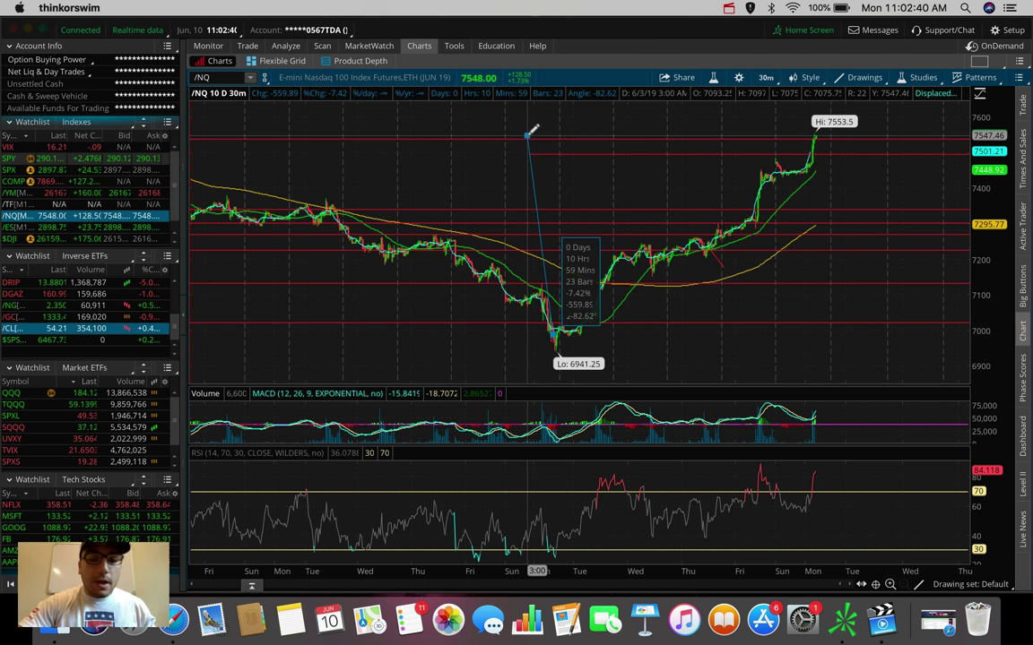
drag(531, 131, 559, 328)
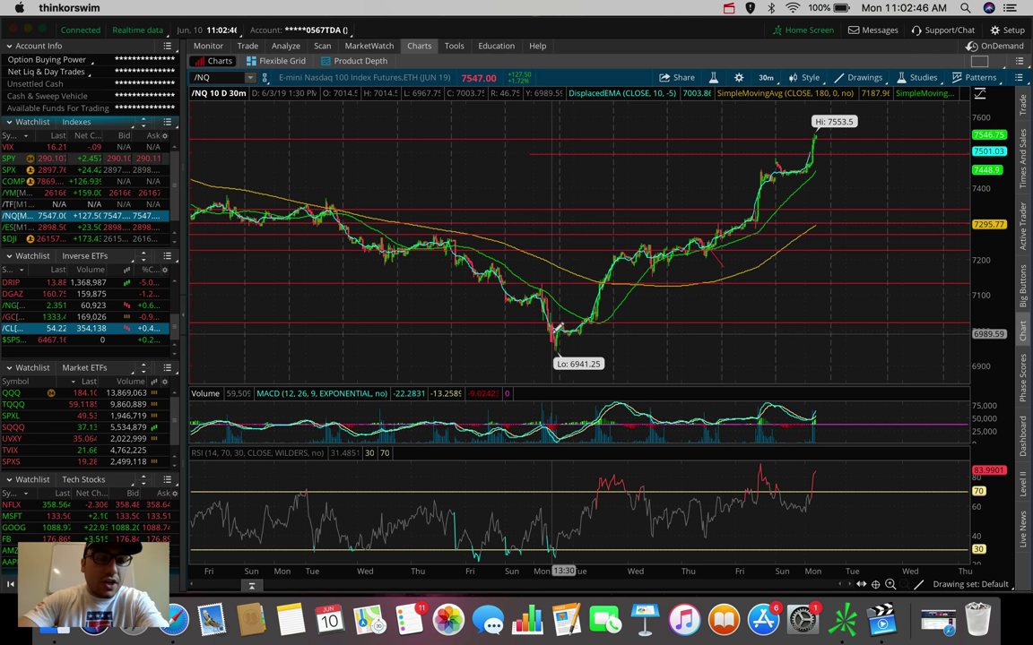
click(36, 428)
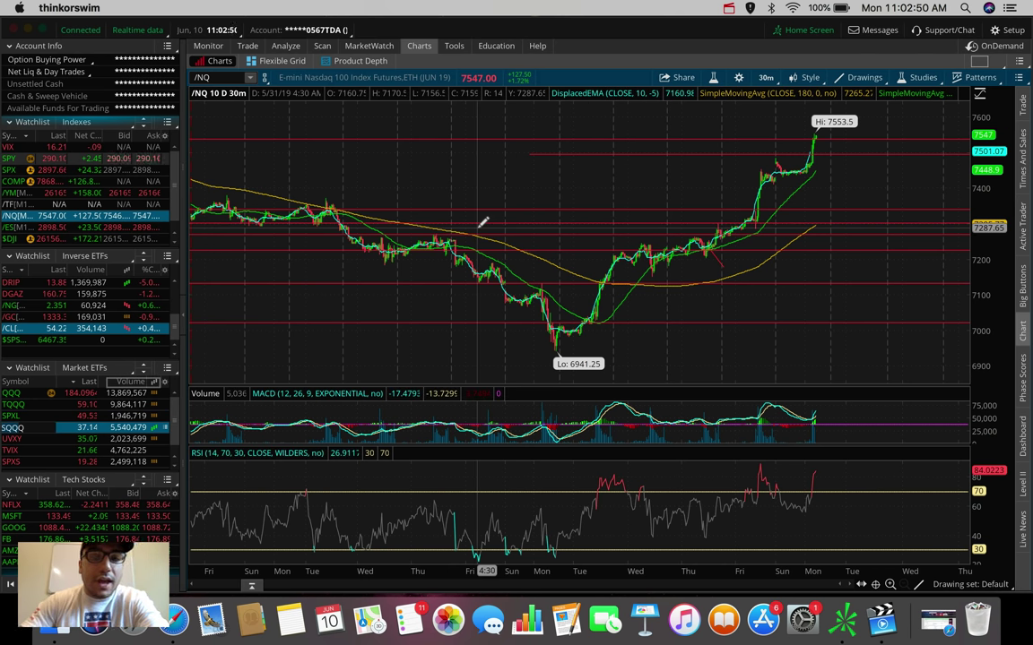
Chart SQQQ and measure its drop from the 48.08 high to 37.03
click(13, 426)
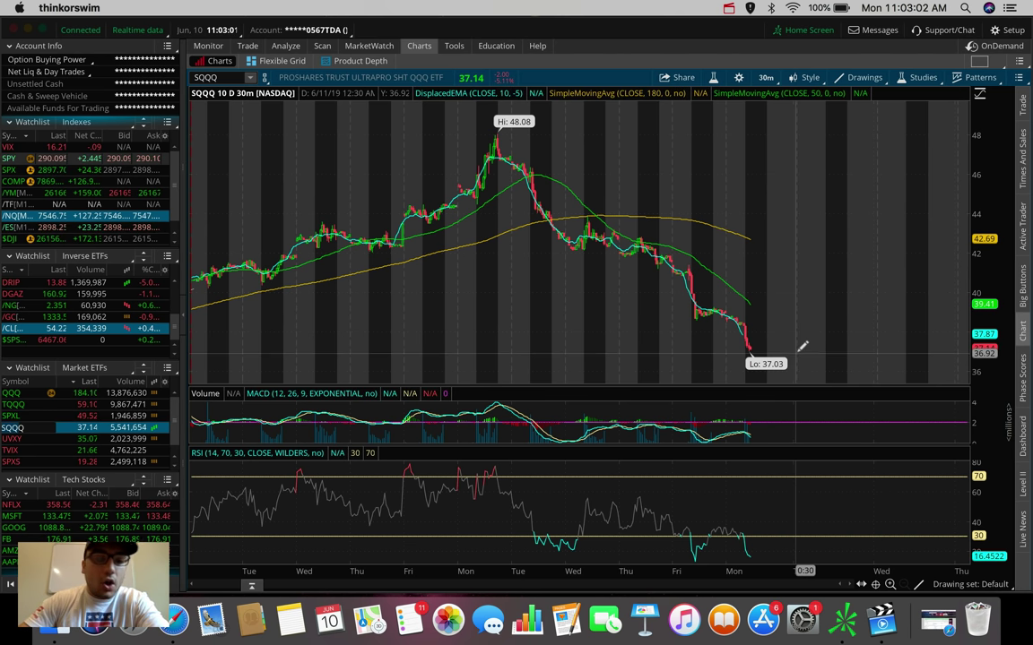
drag(797, 349, 758, 160)
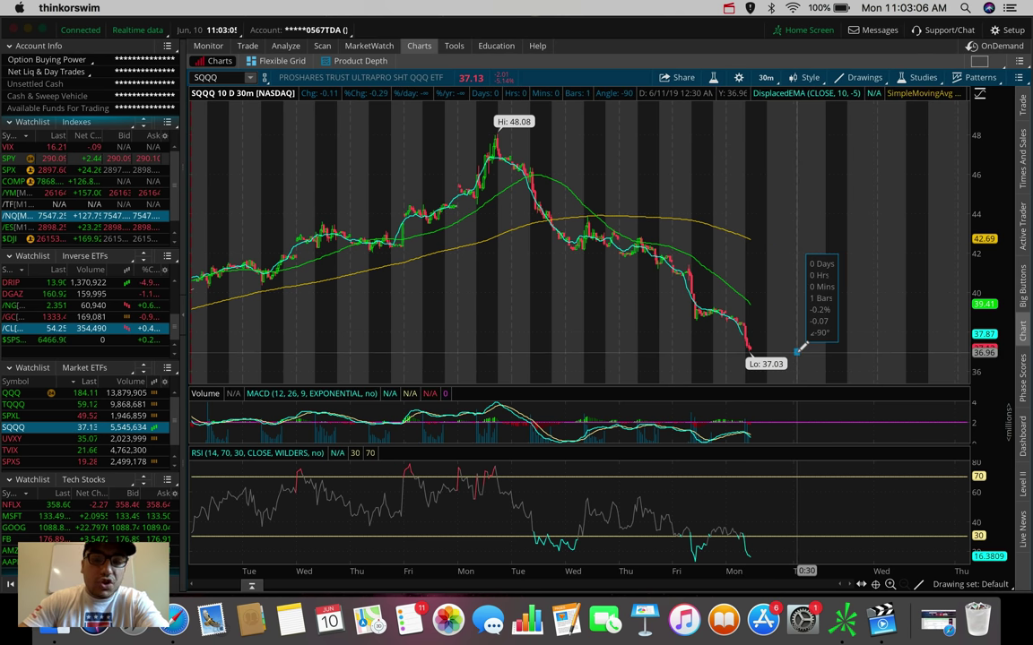
click(804, 347)
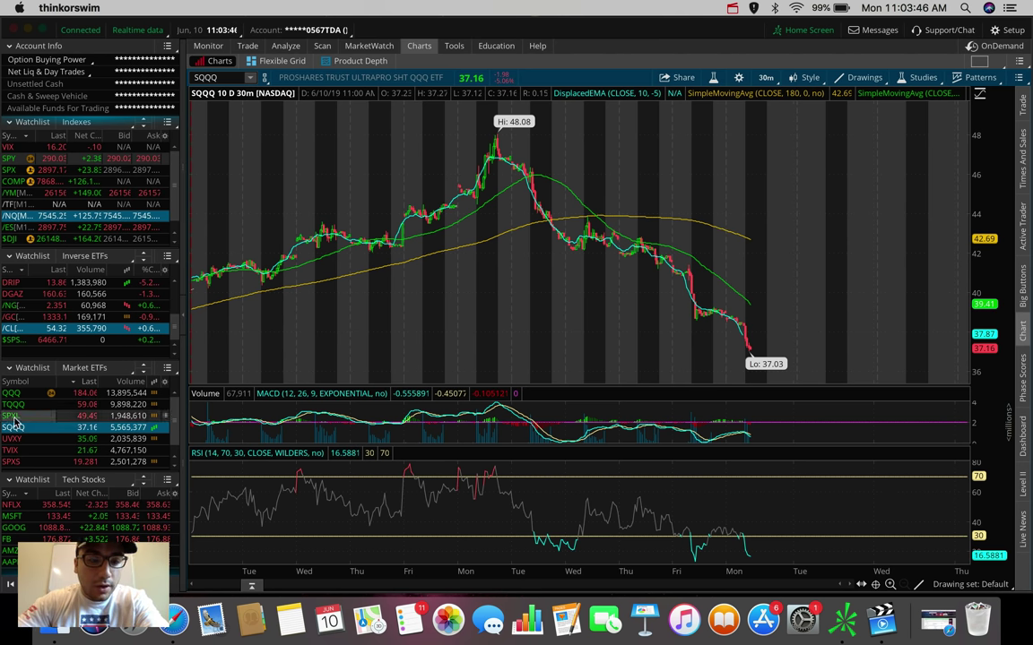
Chart SPXS and review its fall from 23.18 to 19.26 on 30-minute bars
click(13, 462)
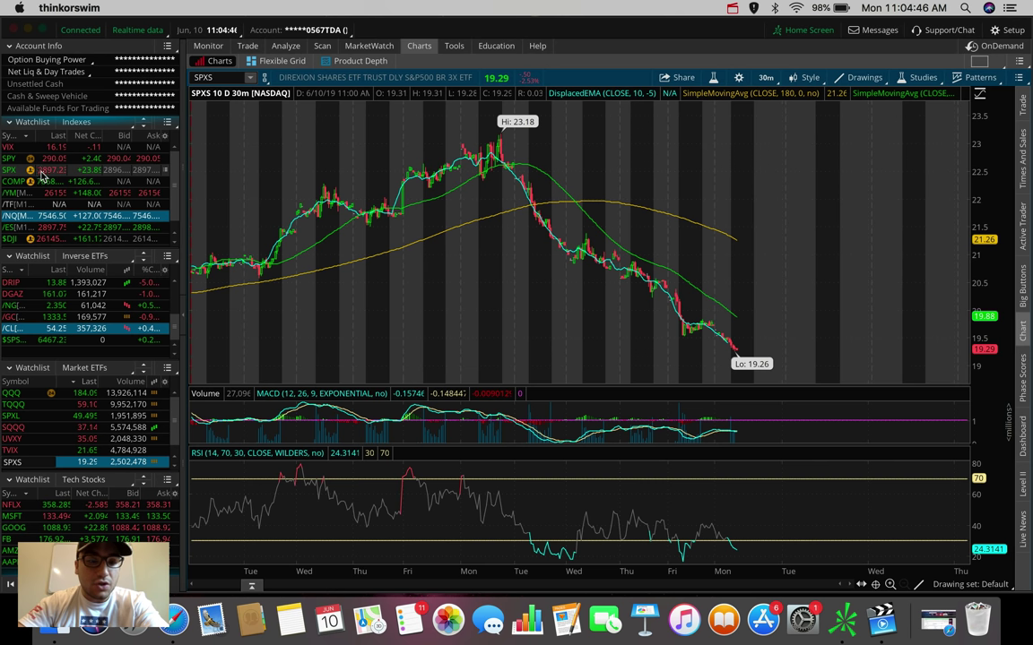
scroll(58, 331, down, 5)
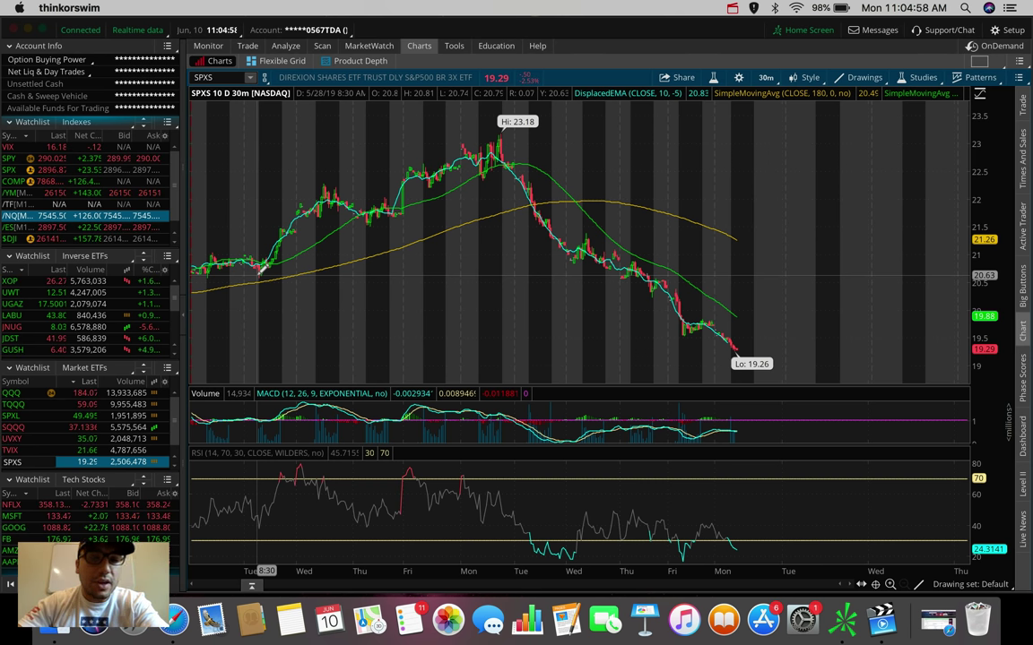
Load BABA, showing its 30-minute rally from 147.3 to 161.03
click(224, 78)
text(BABA)
key(Return)
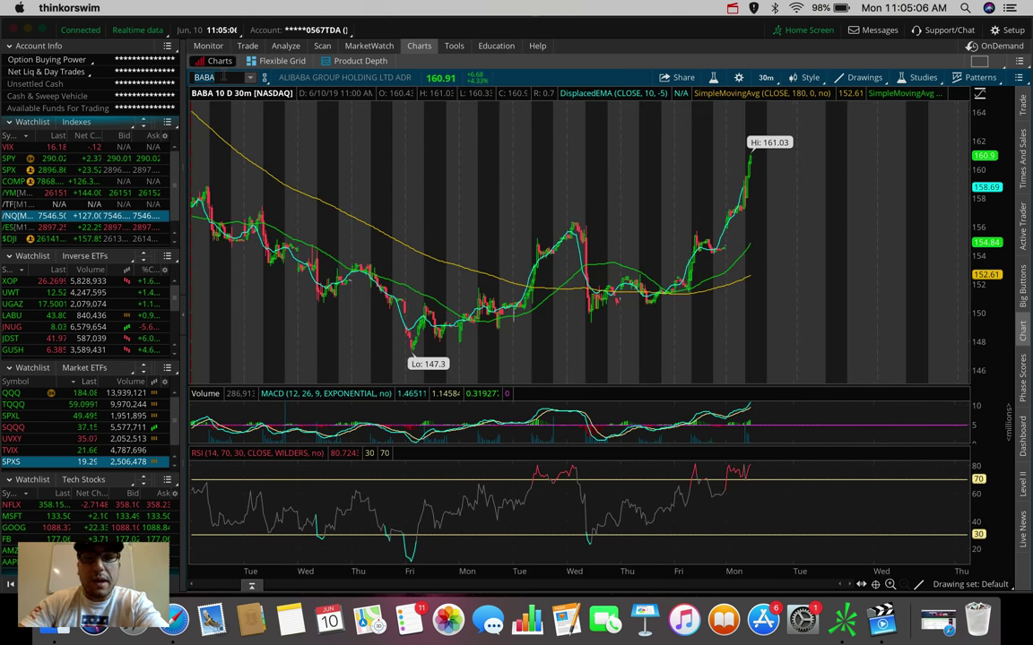
click(767, 77)
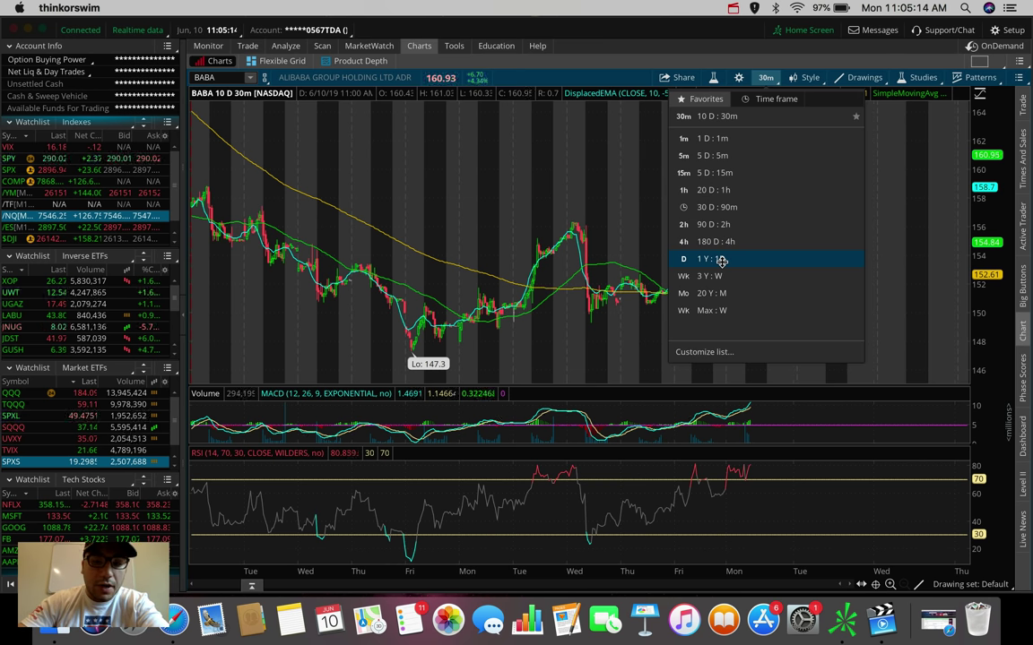
Show BABA on 180 D : 4h bars, from its 195.85 high to the rebound near 160.6
click(717, 242)
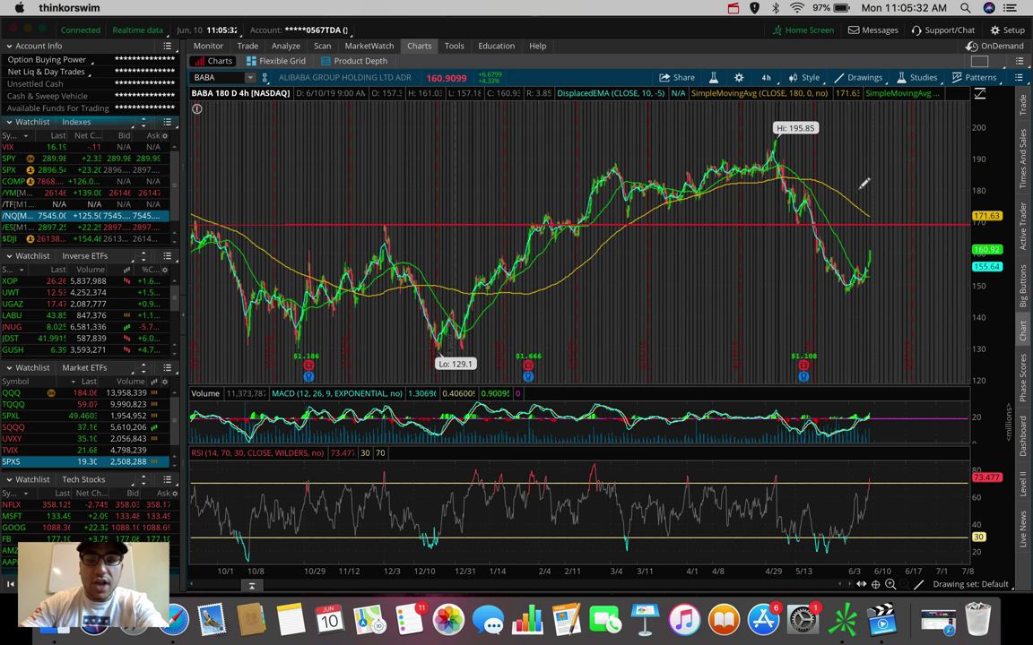
scroll(869, 258, up, 5)
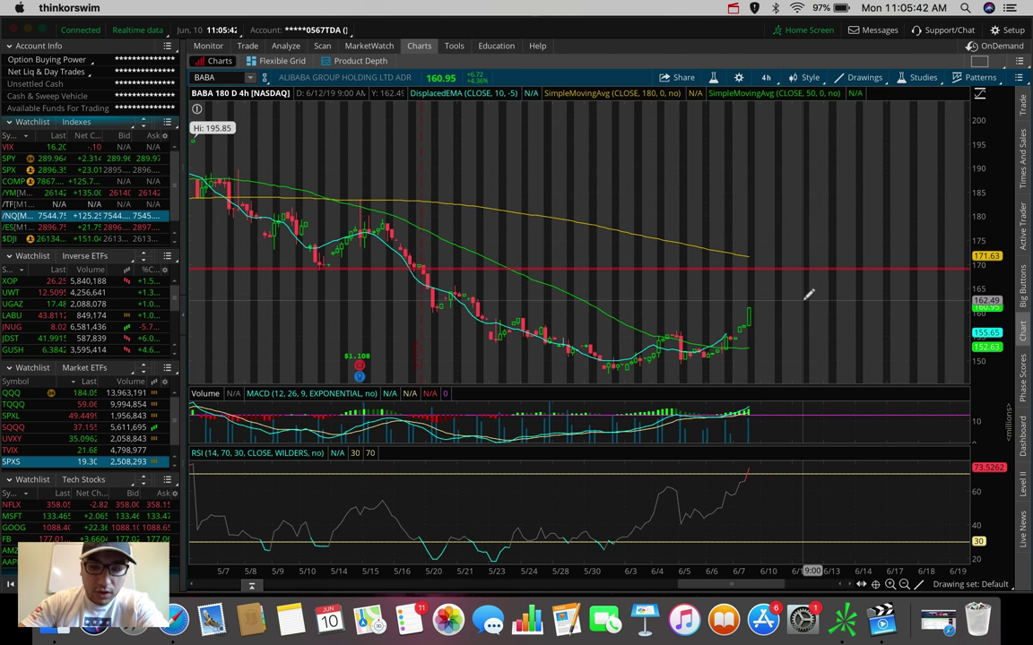
scroll(808, 294, down, 5)
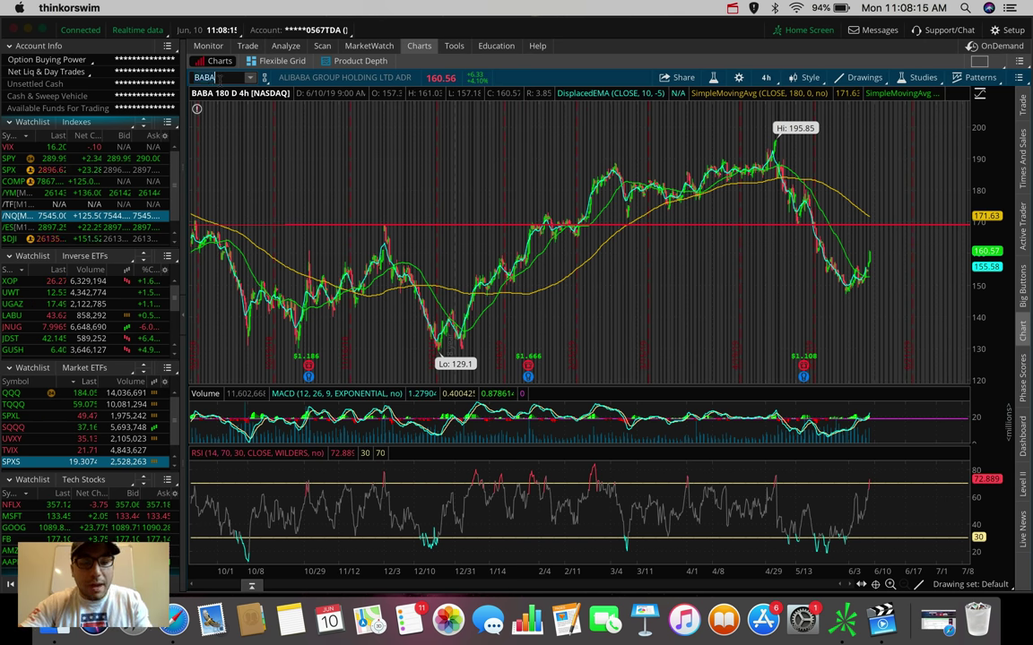
text(PL)
Load the AAPL chart, then the 3M (MMM) chart on 180-day, 4-hour bars
key(Return)
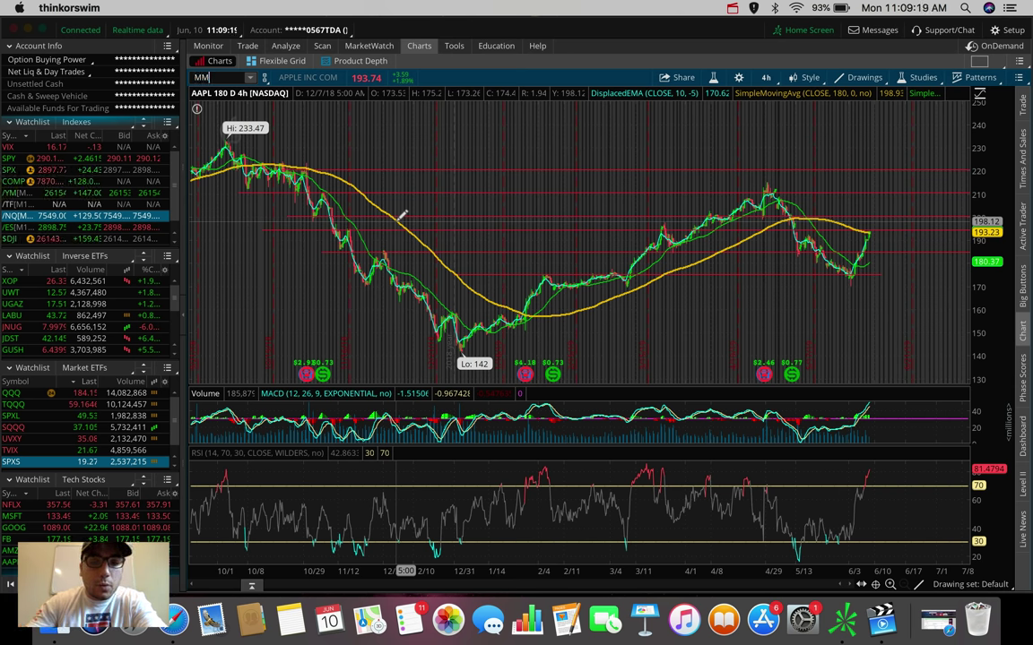
text(M)
key(Return)
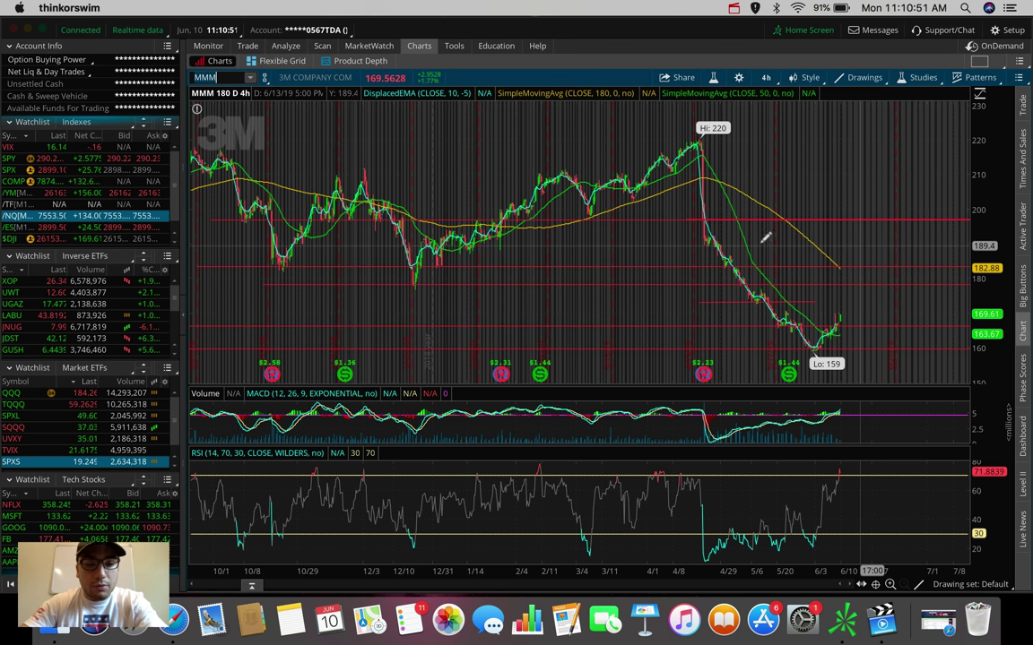
scroll(40, 319, down, 5)
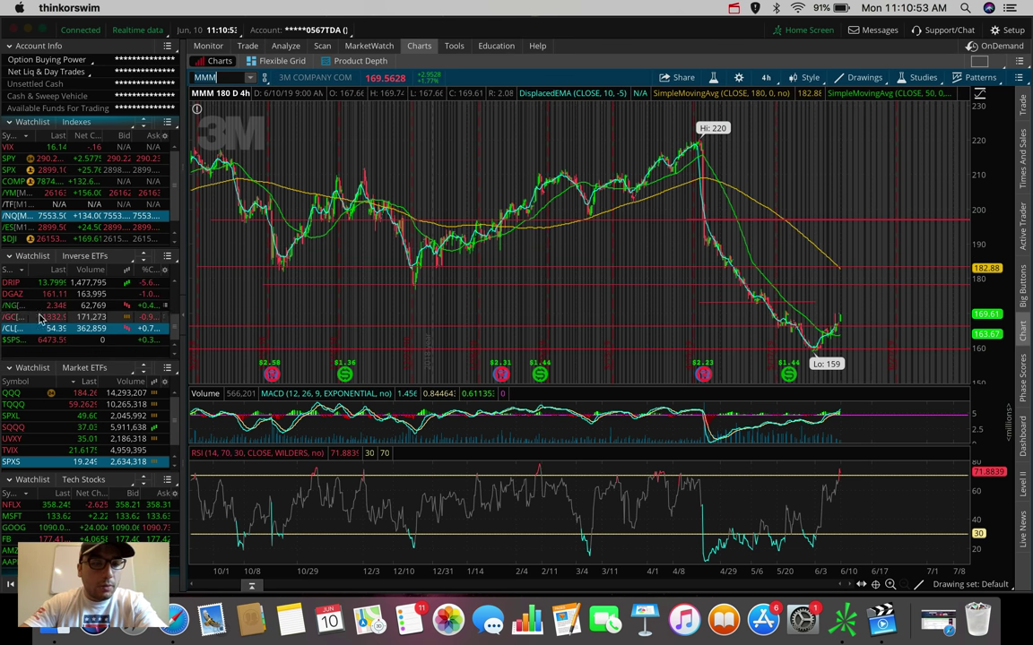
Chart crude oil futures (/CL) and zoom into the late May–June price action
click(132, 328)
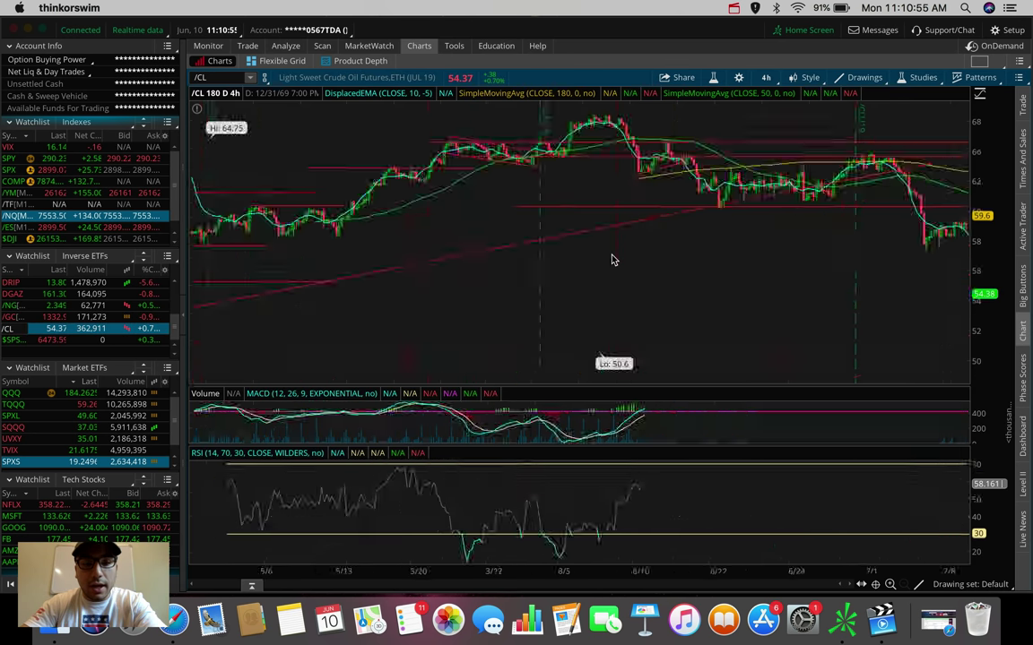
drag(923, 246, 821, 242)
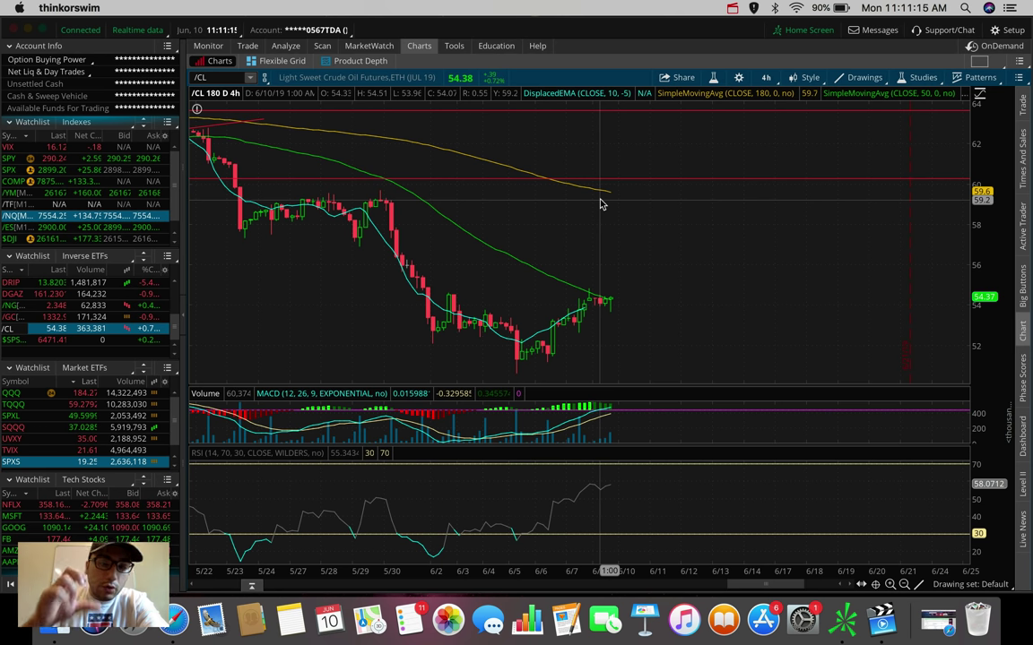
scroll(634, 223, down, 5)
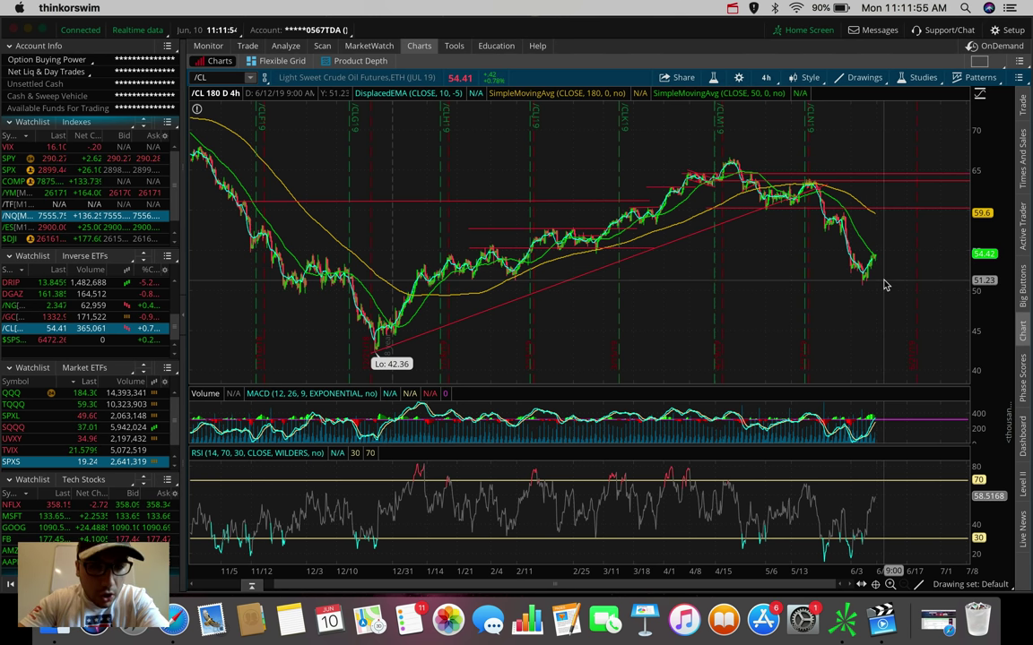
Chart the DWT and UWT 3x ETNs, then gold futures /GC from the Inverse ETFs watchlist
click(204, 77)
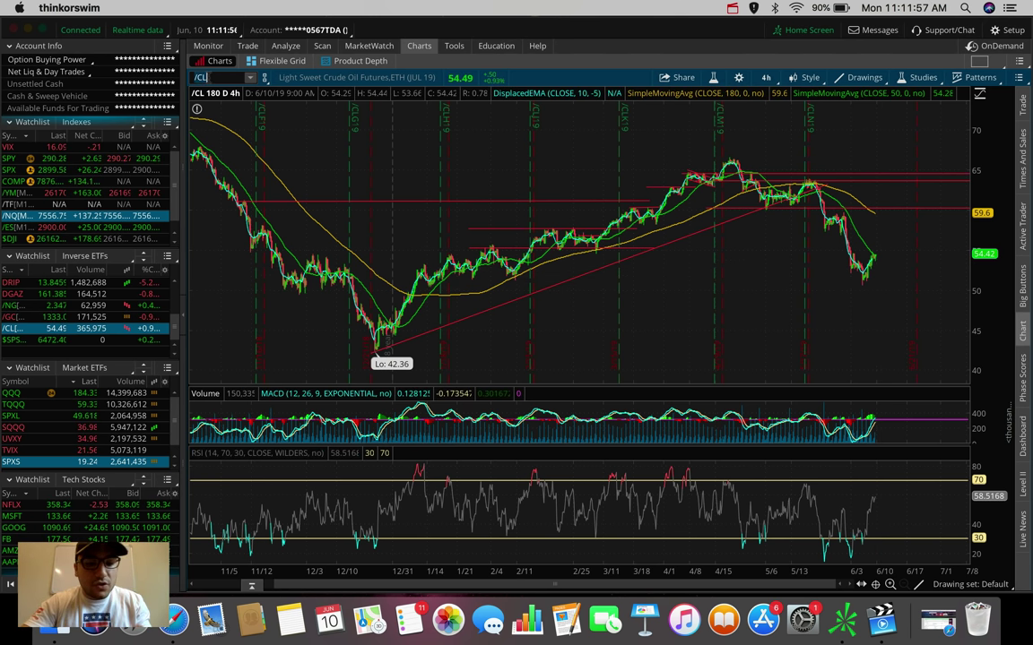
text(DWT)
key(Return)
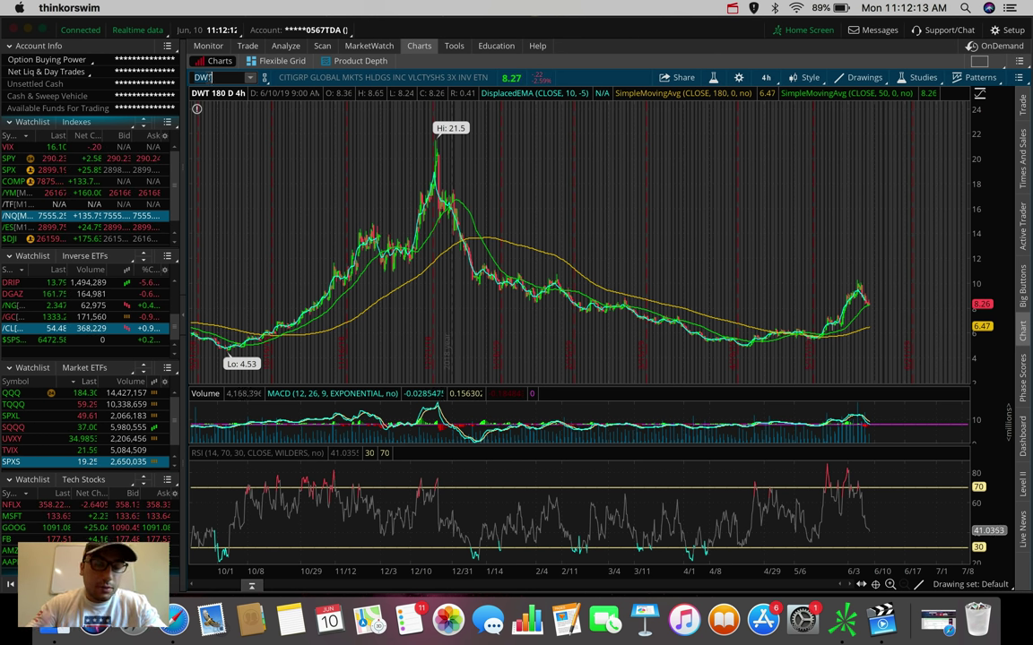
text(UWT)
key(Return)
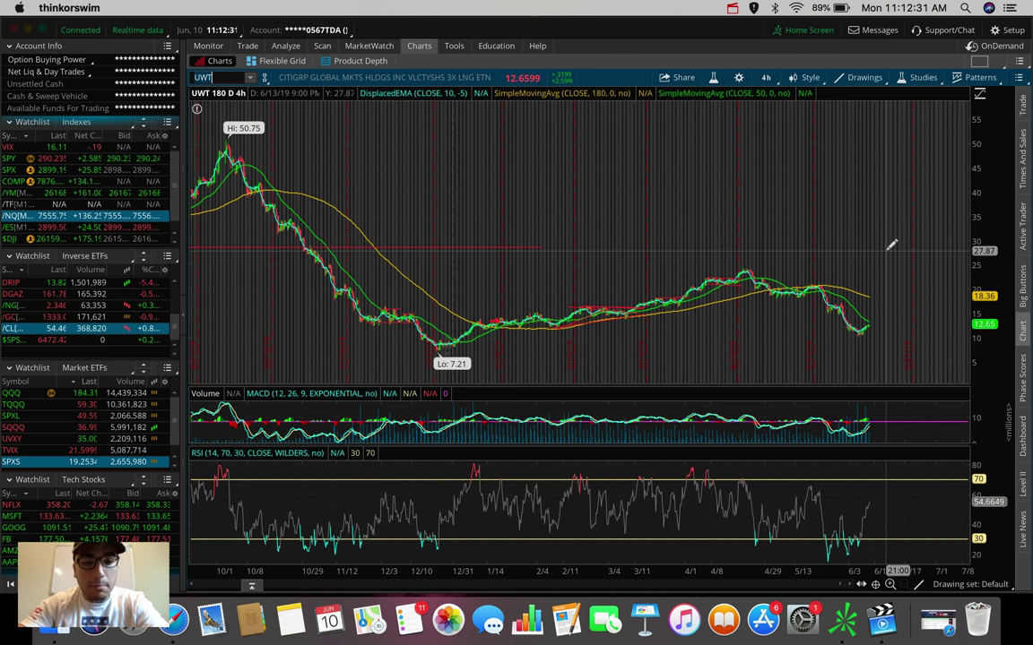
scroll(124, 307, down, 3)
scroll(125, 306, down, 2)
click(124, 317)
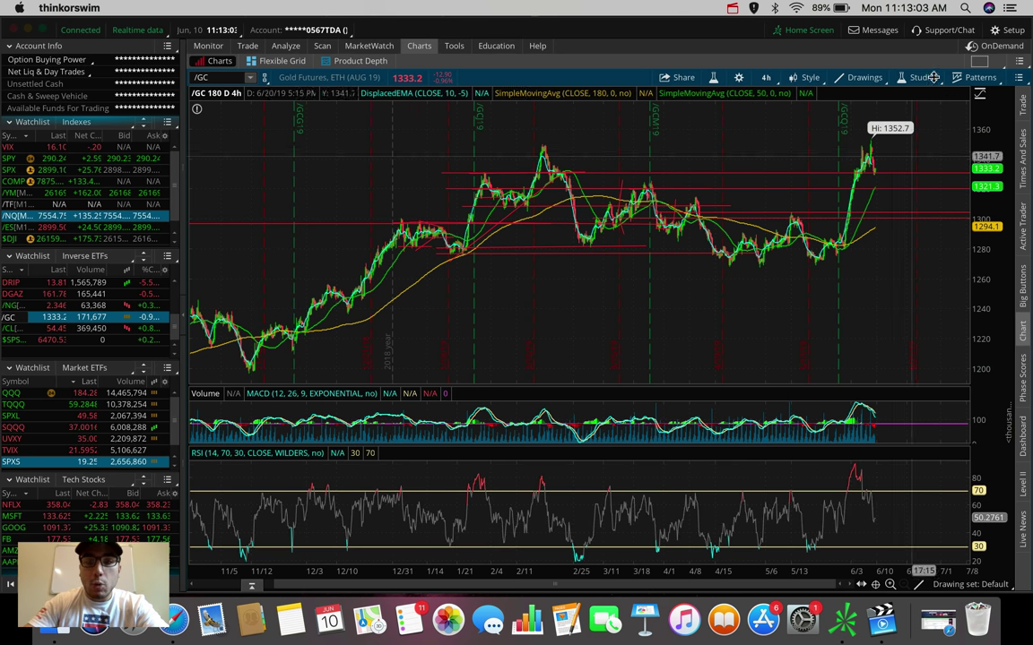
scroll(807, 150, up, 3)
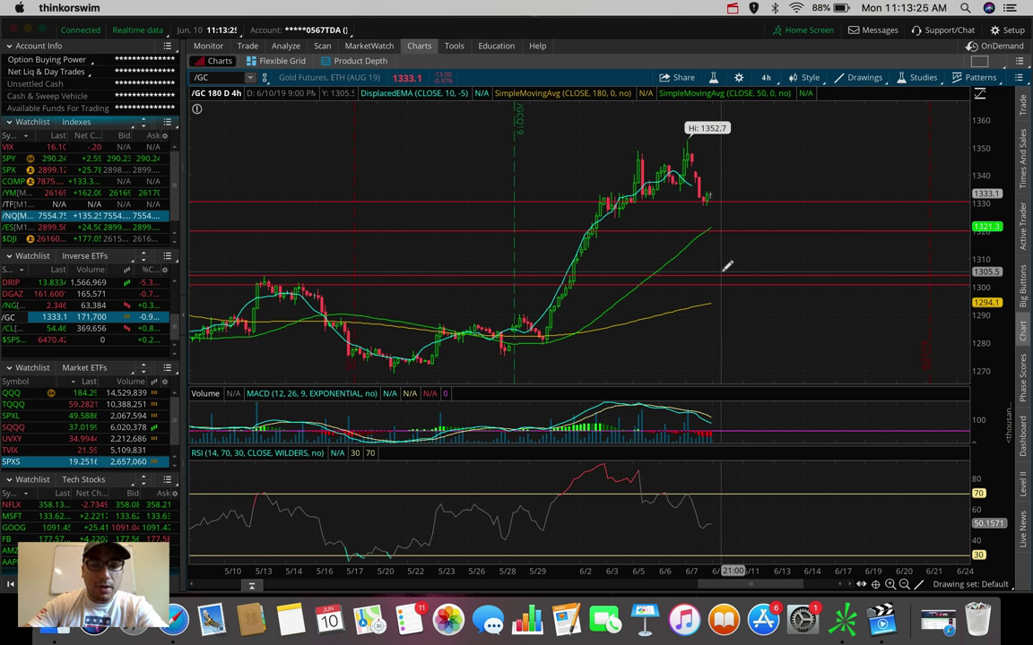
click(764, 76)
click(616, 232)
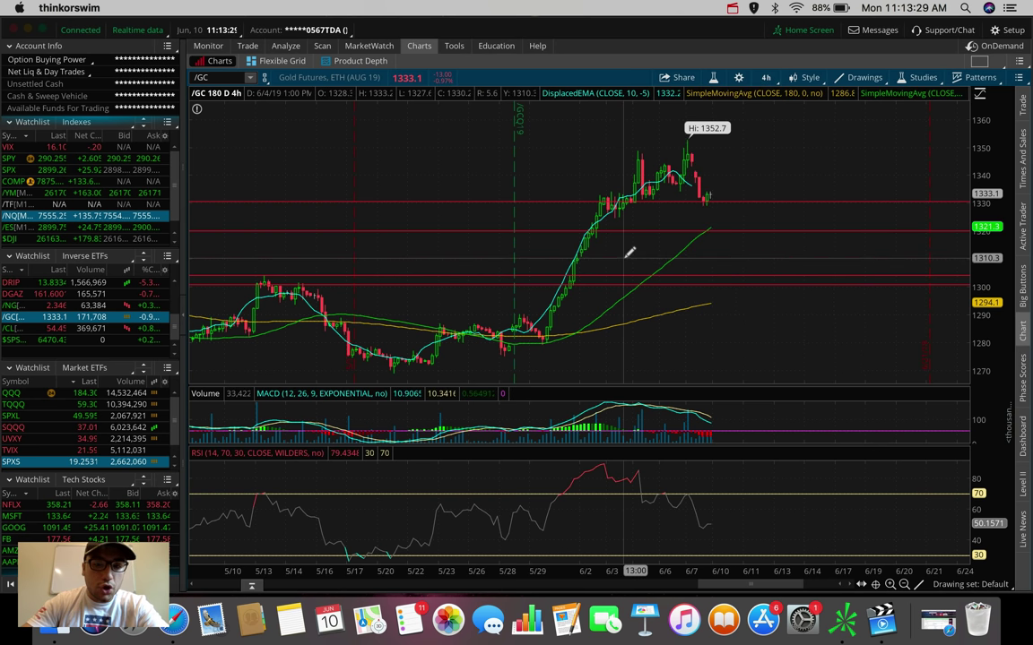
scroll(626, 249, down, 5)
click(221, 77)
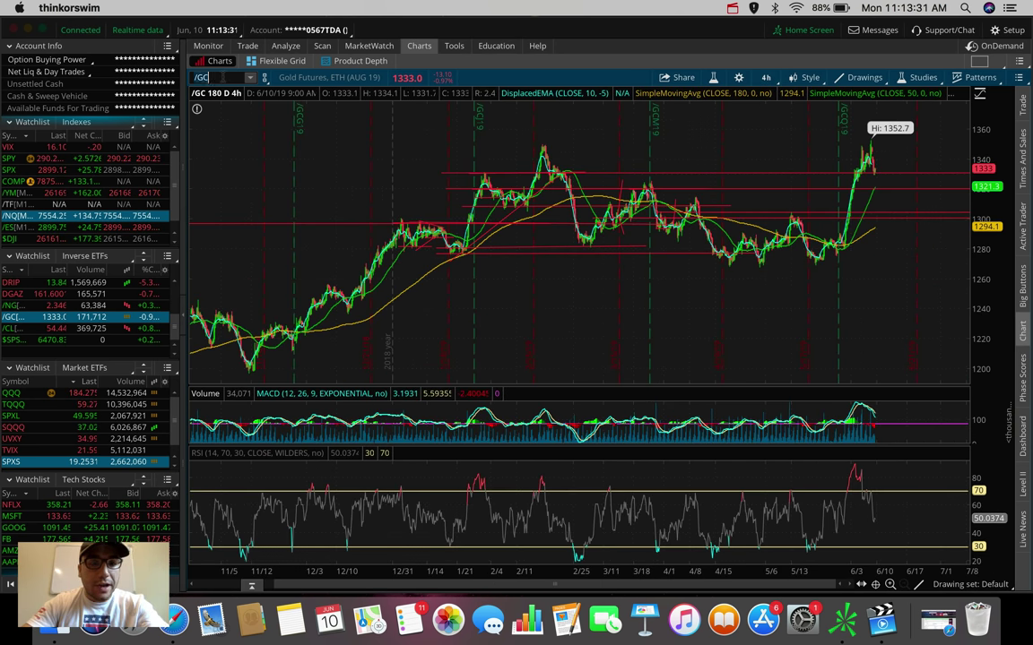
text(JNUG)
Load the JNUG chart, then the JDST junior gold bear ETF chart
key(Return)
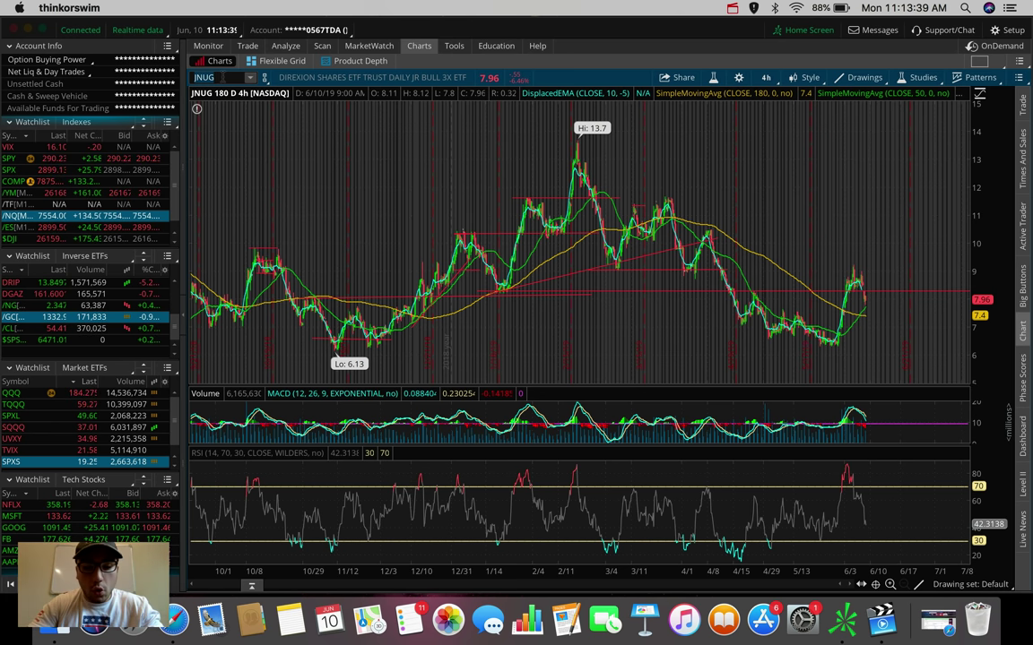
text(DST)
key(Return)
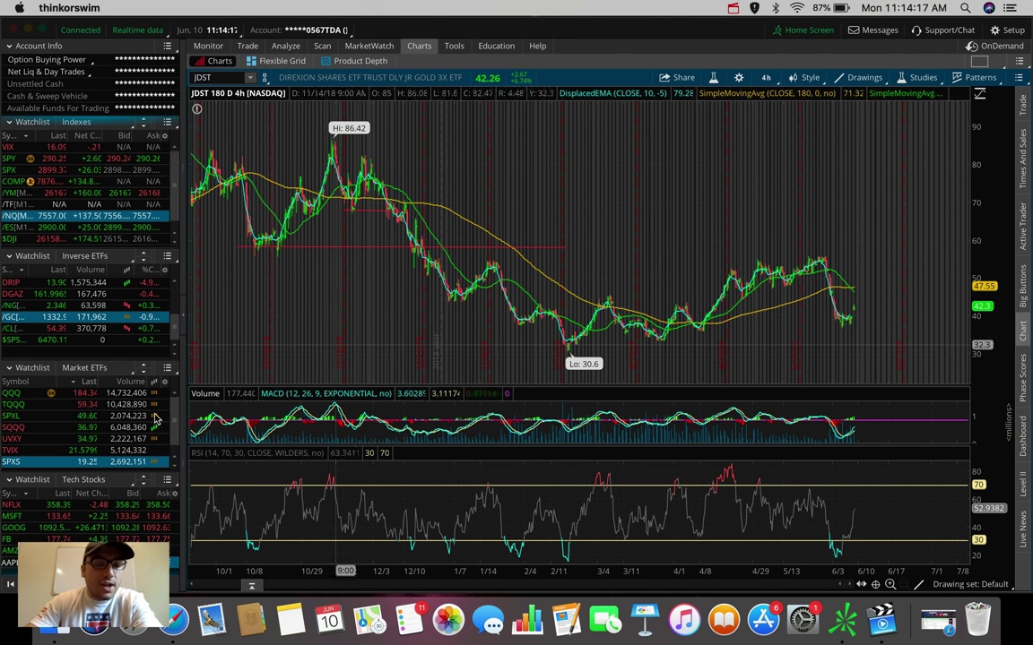
Chart AMZN, FB and MSFT in turn from the Tech Stocks watchlist, then select the symbol box
click(11, 550)
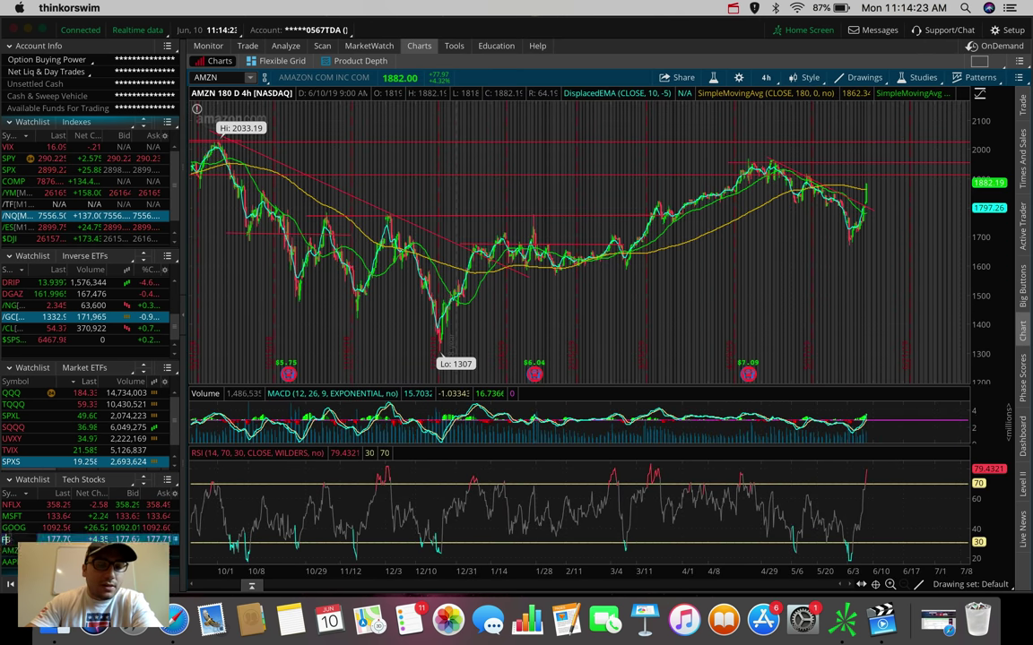
key(Up)
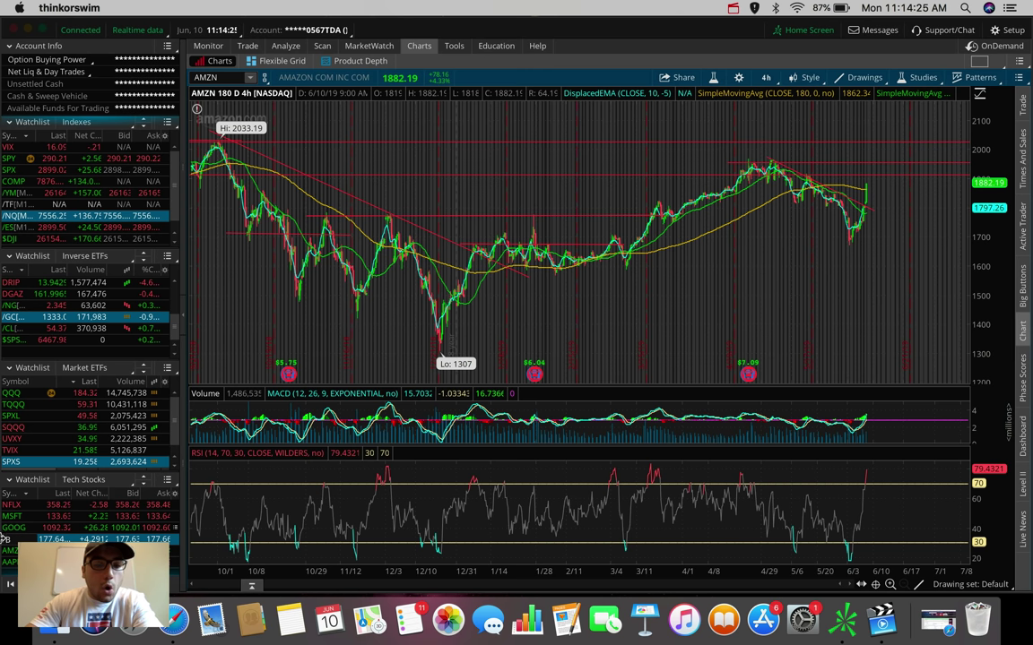
click(9, 539)
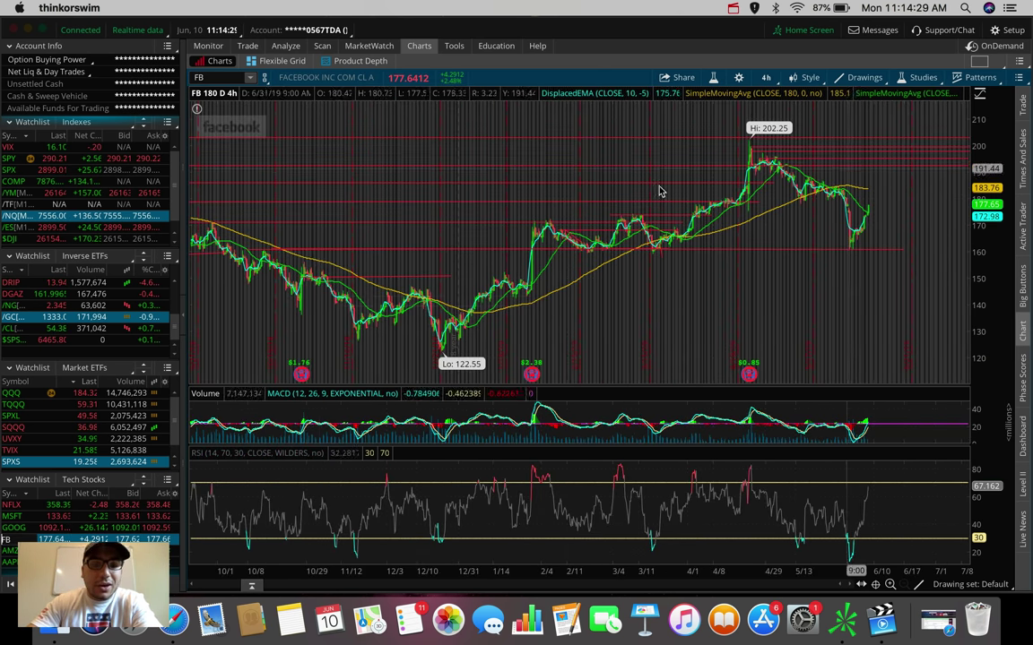
click(15, 518)
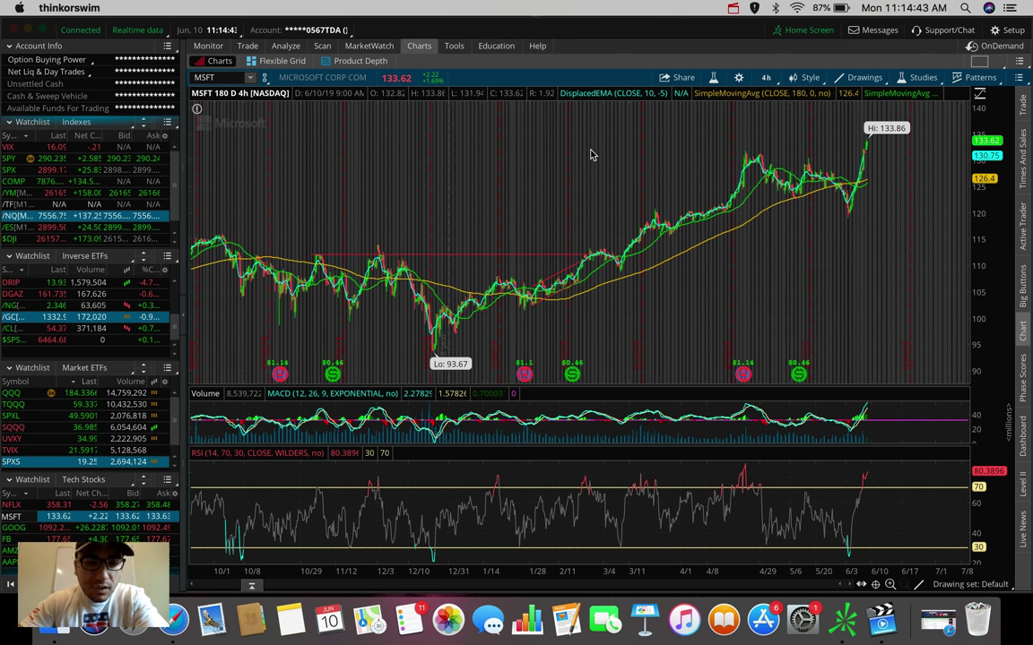
scroll(90, 285, down, 3)
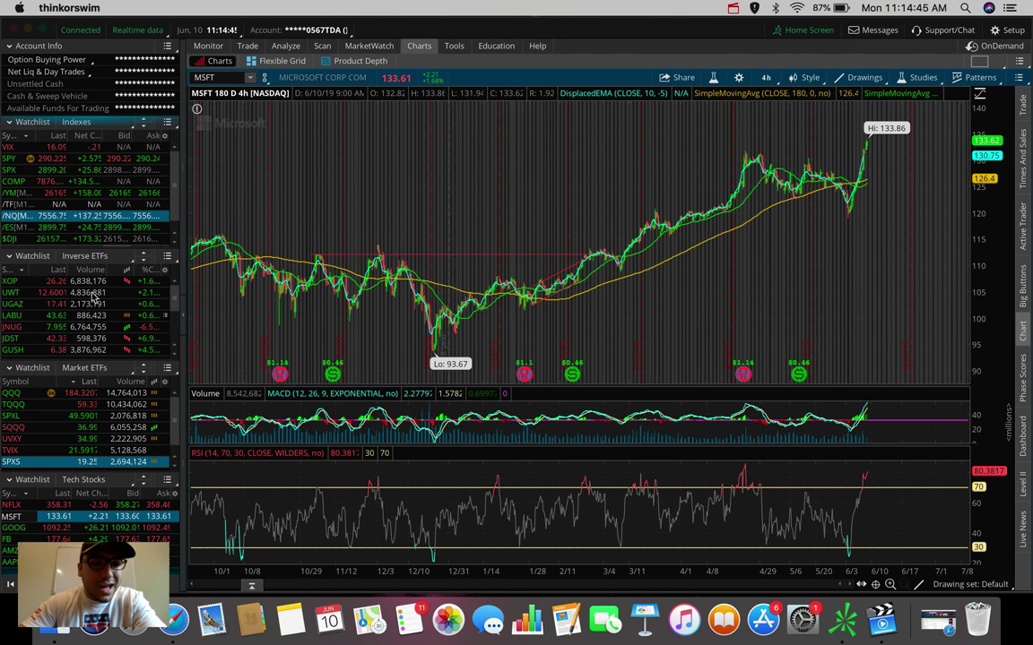
click(218, 77)
text(TSLA)
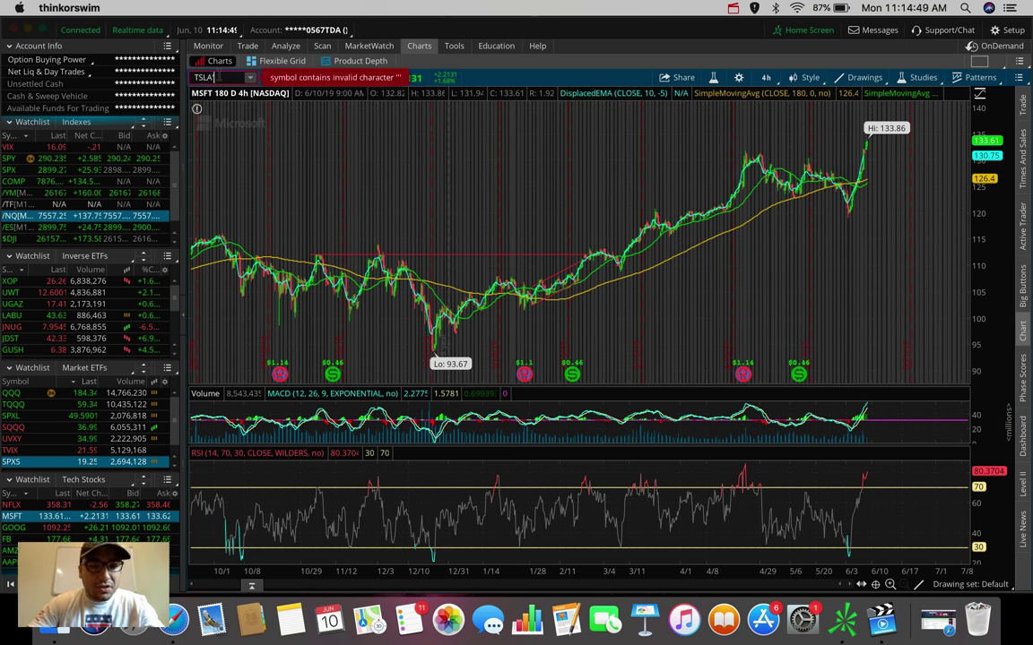
Load the TSLA 4-hour chart and reselect the TSLA symbol text
key(Return)
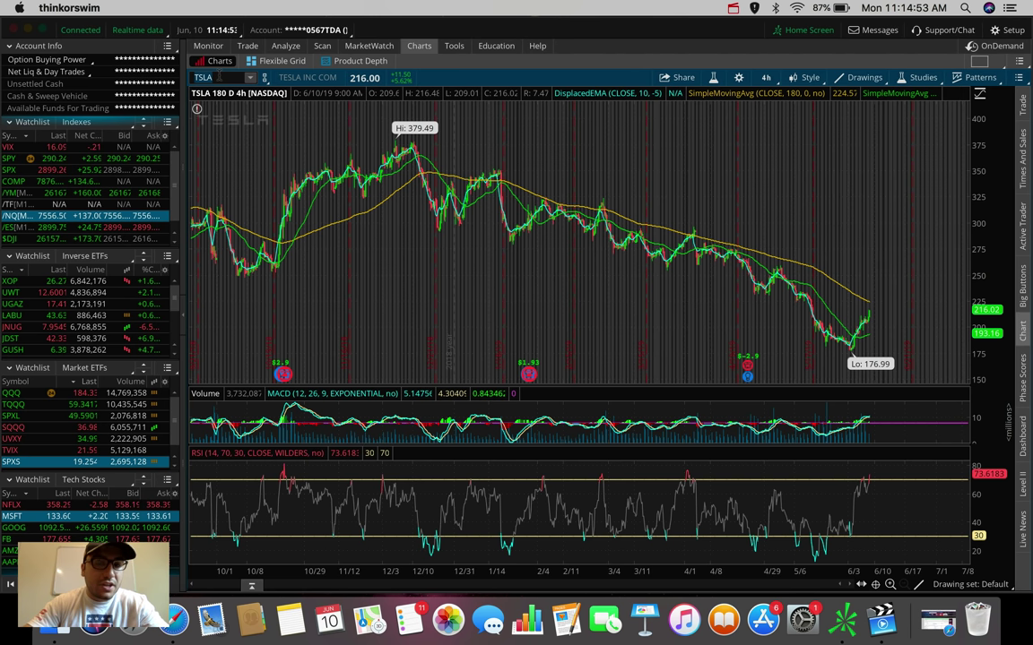
click(218, 78)
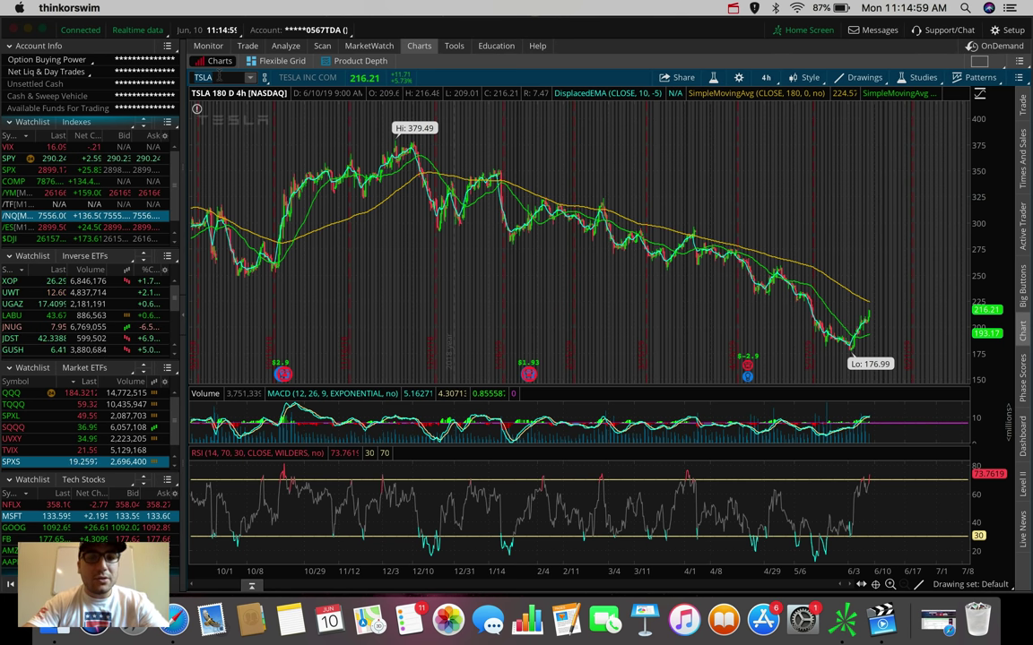
click(218, 78)
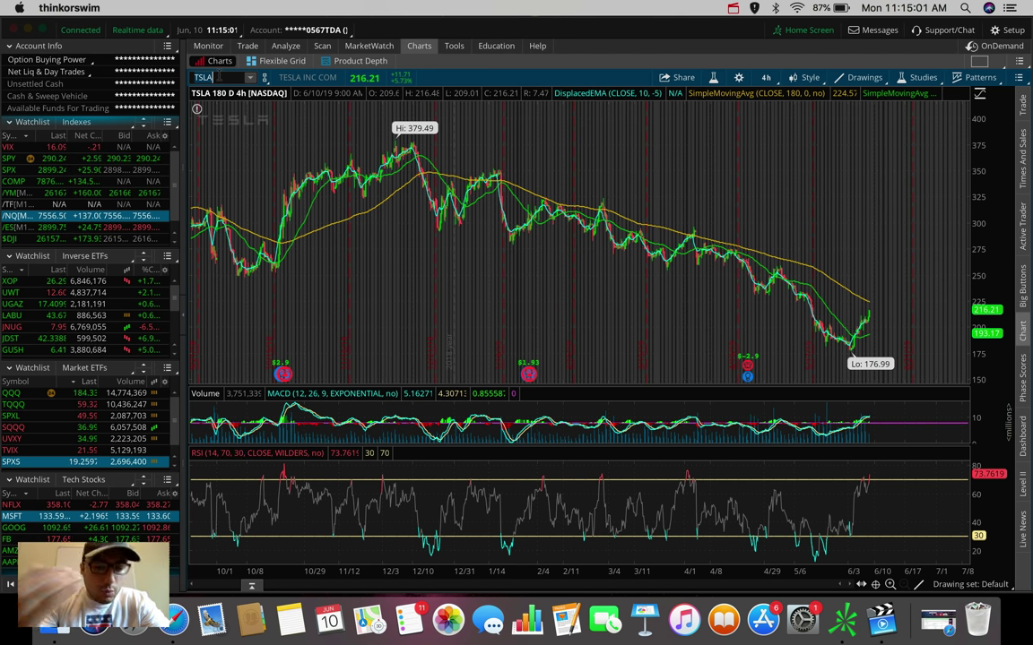
click(218, 78)
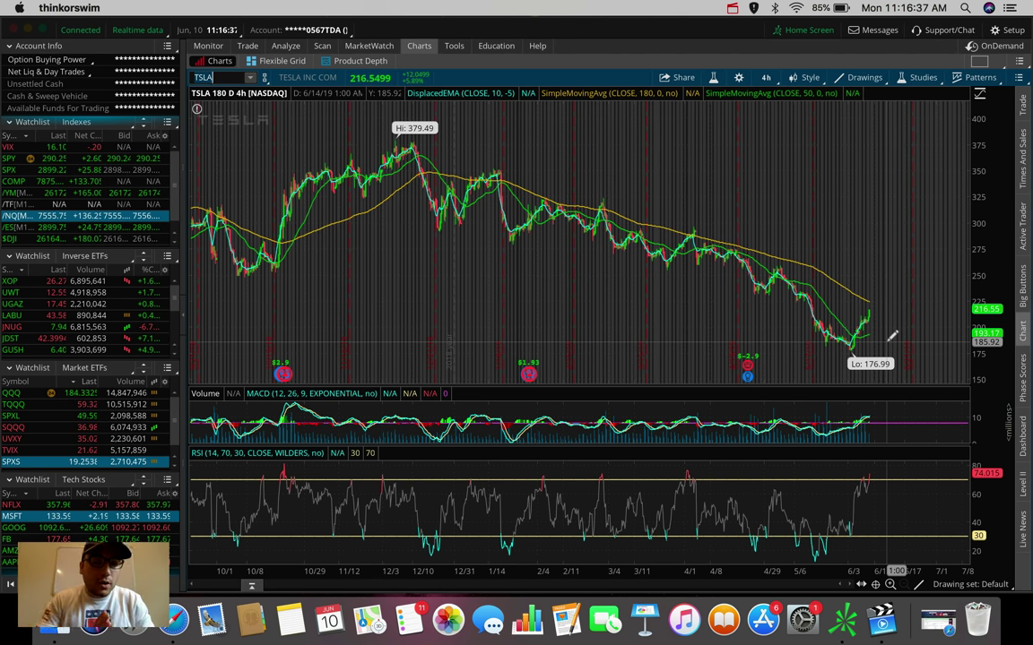
click(213, 77)
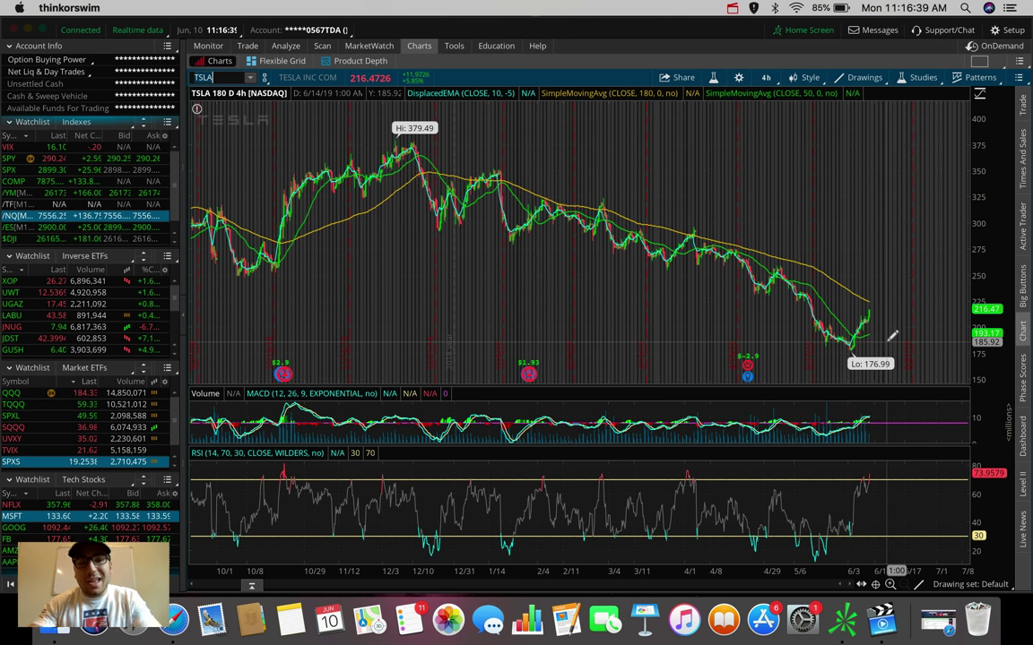